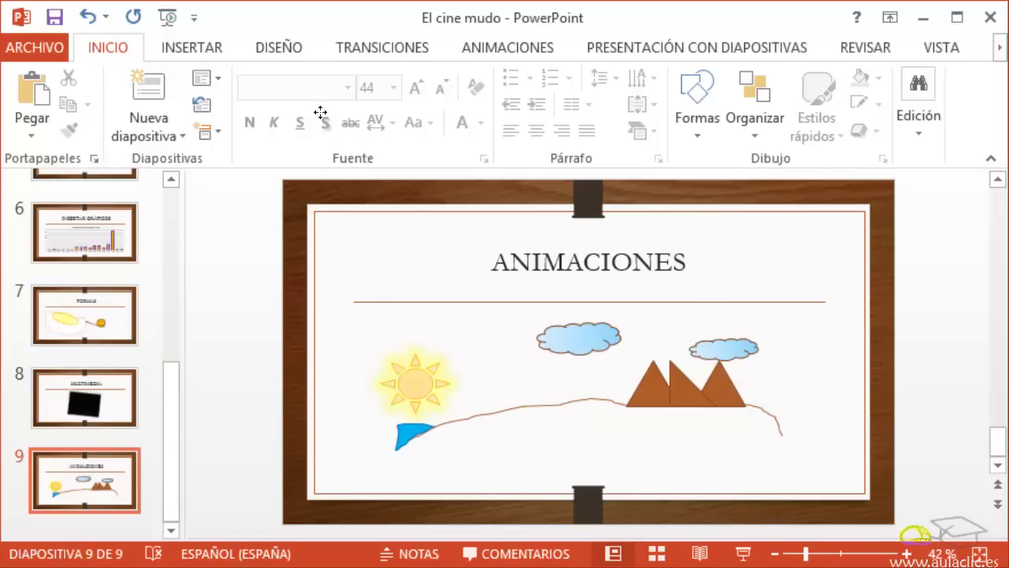
Apply the Aparecer entrance animation to the sun on slide 9.
left_click(411, 382)
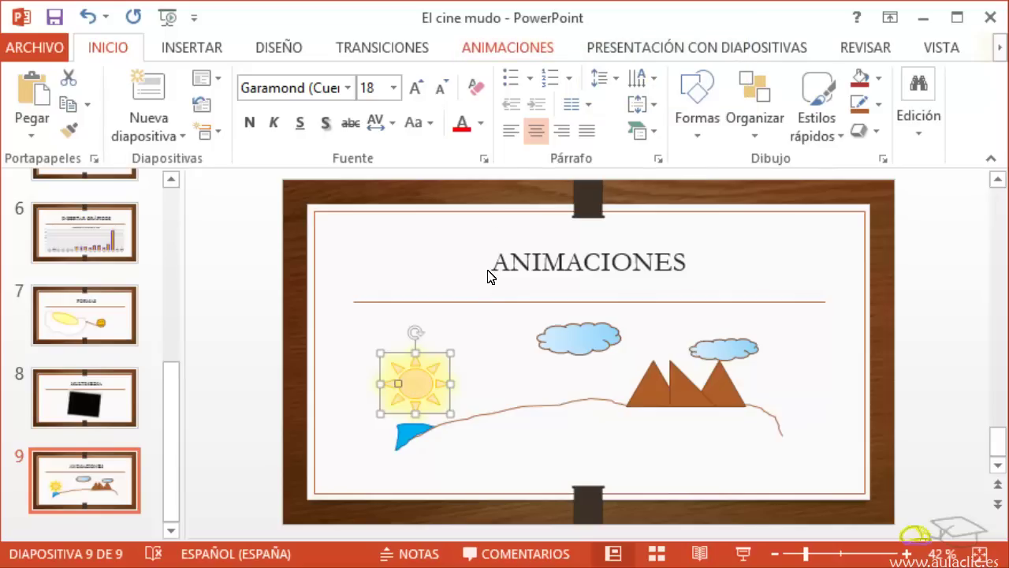
left_click(505, 49)
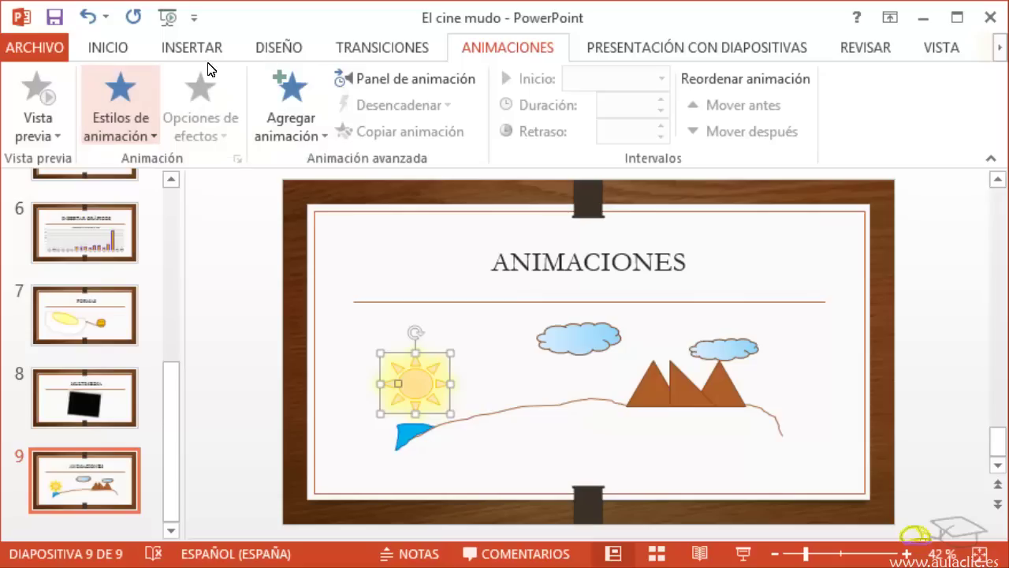
left_click(119, 102)
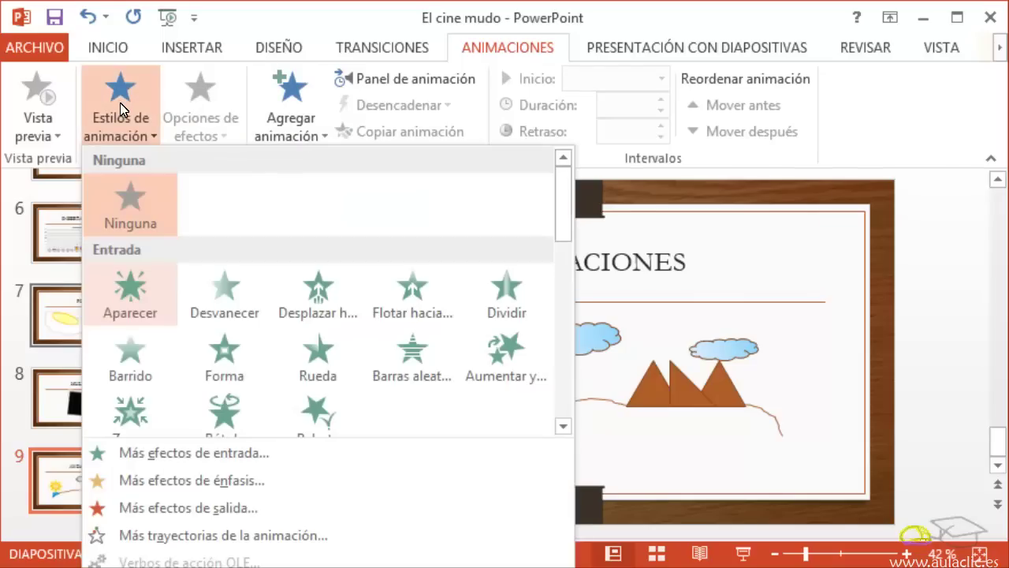
left_click(130, 290)
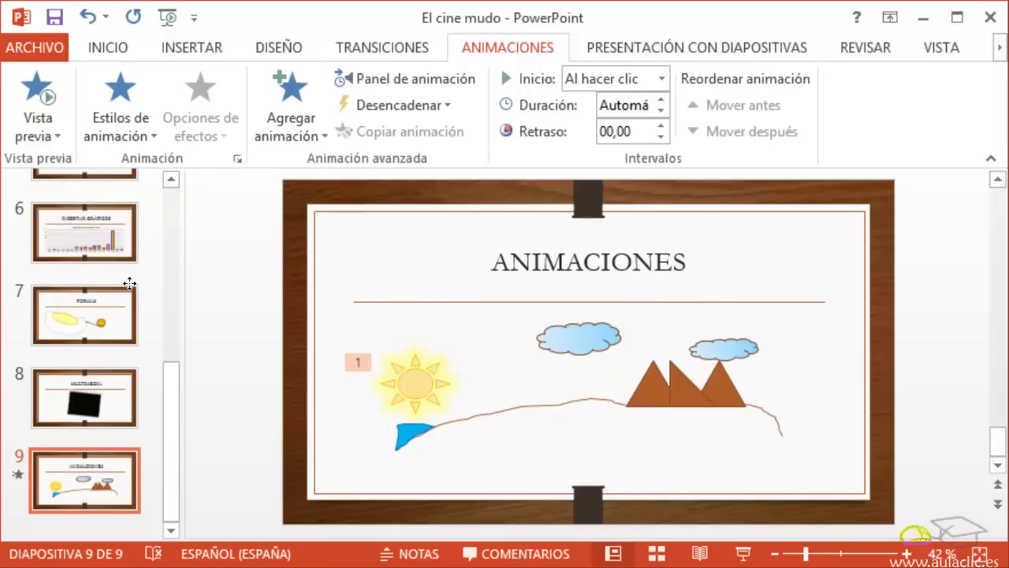
Add a custom motion path to the sun, drawn past the big cloud to the small cloud.
left_click(413, 382)
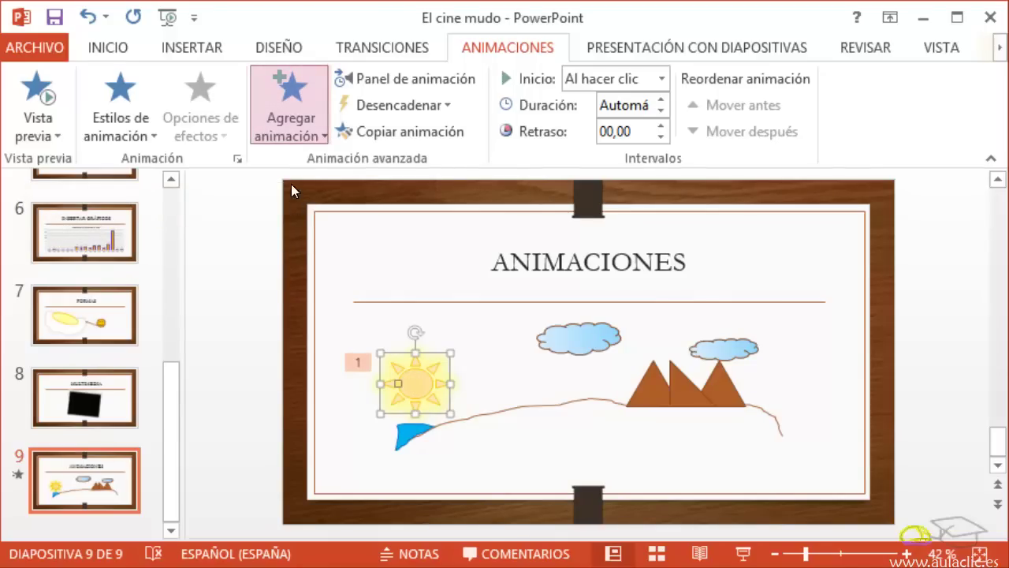
left_click(290, 119)
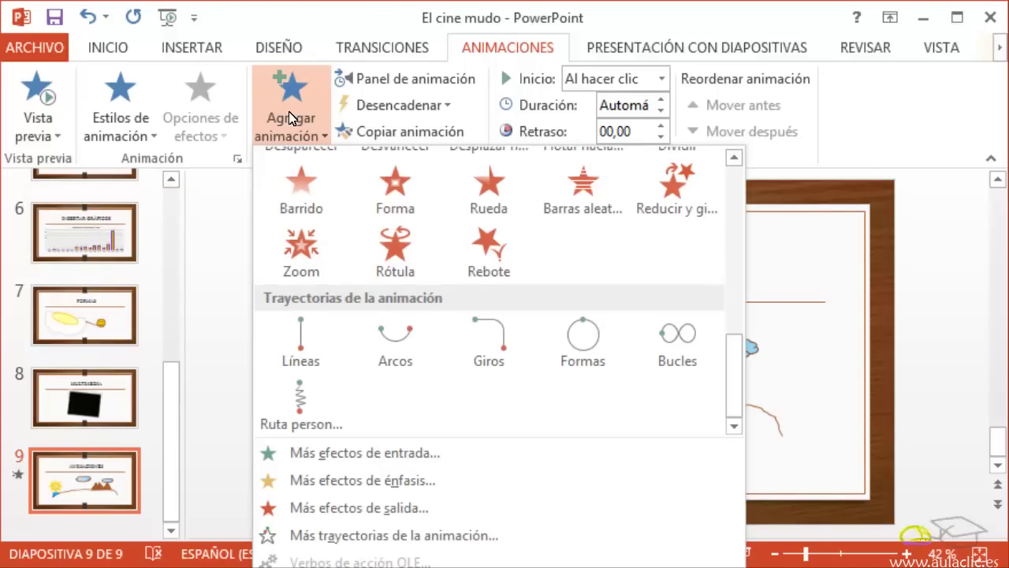
left_click(301, 398)
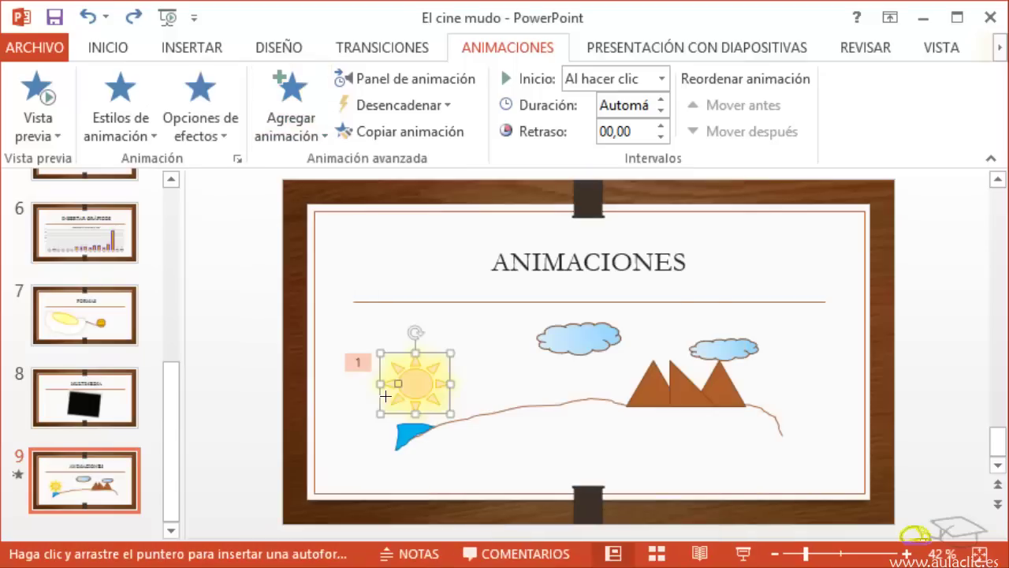
left_click_drag(419, 396, 630, 348)
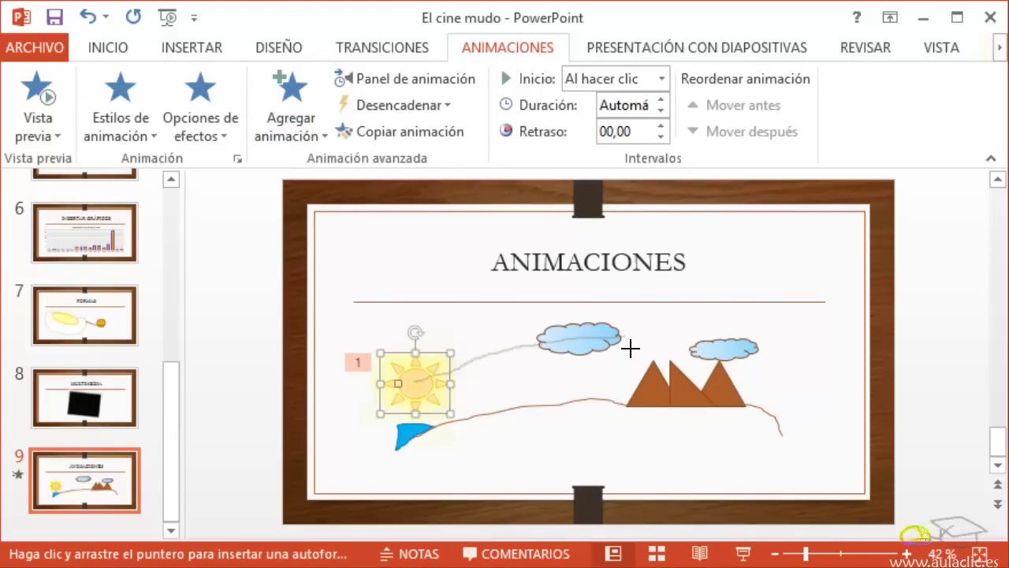
double_click(708, 364)
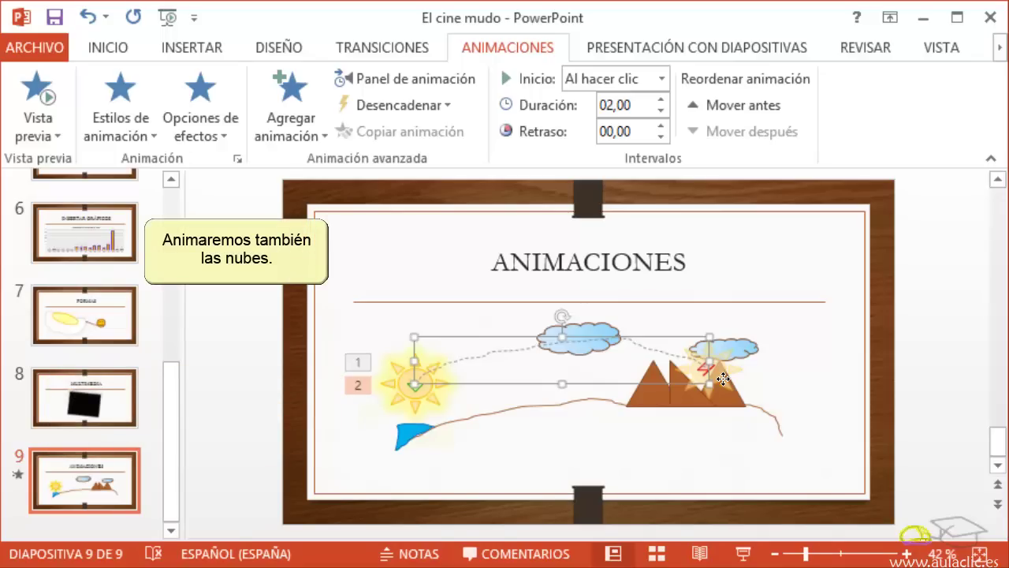
Apply the Desaparecer exit effect to the big cloud, then to the small cloud.
left_click(578, 330)
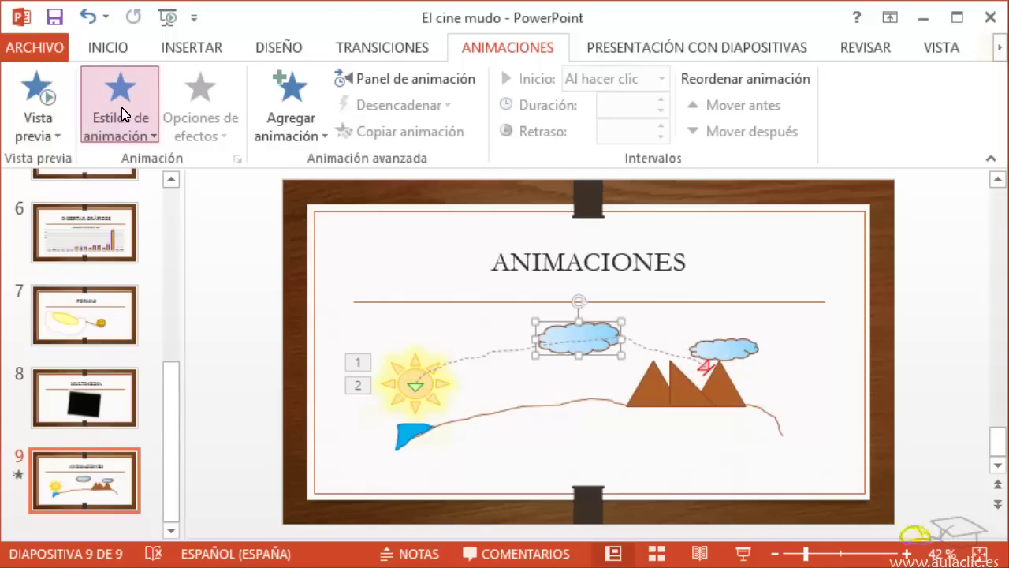
left_click(122, 110)
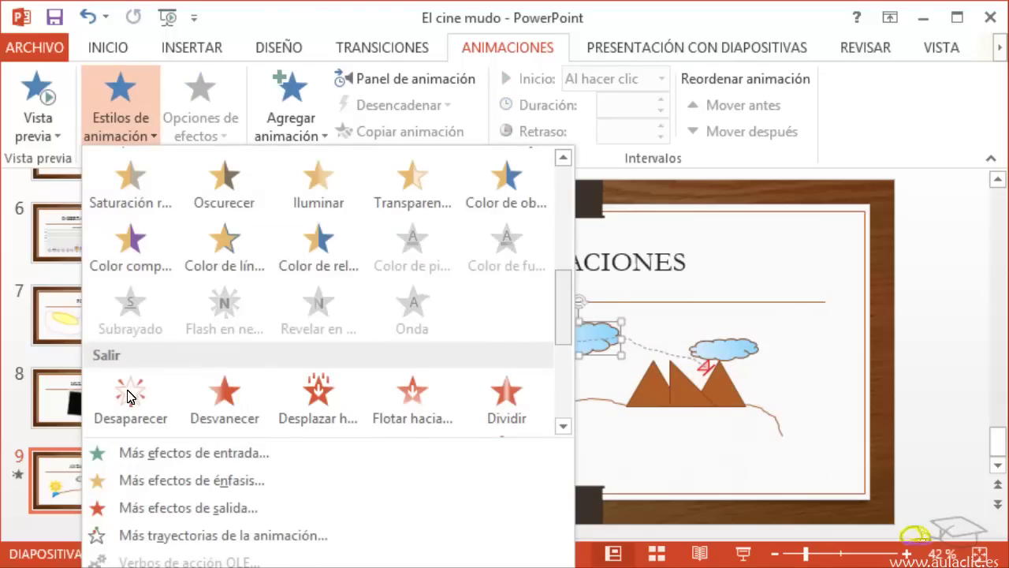
left_click(130, 394)
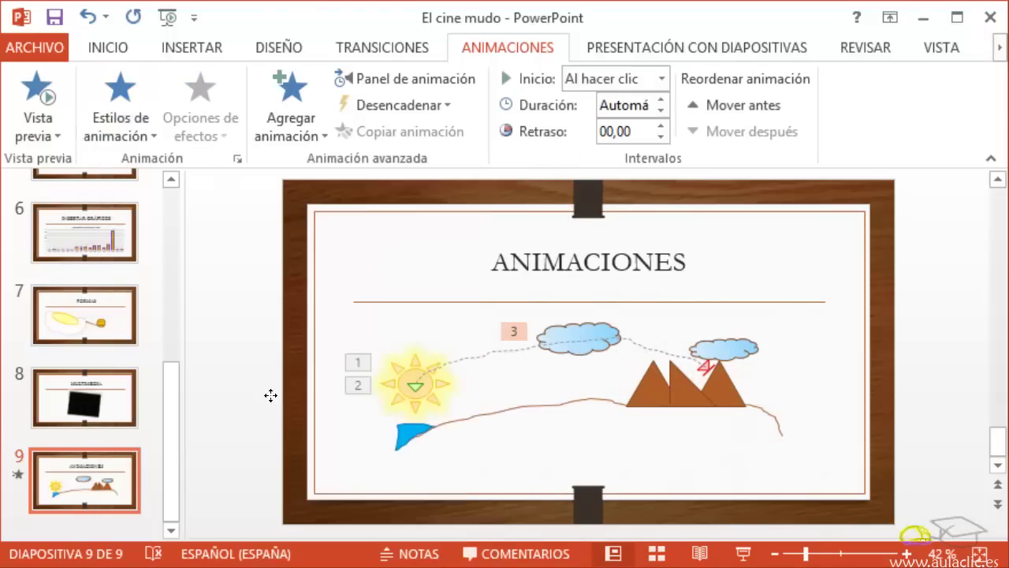
left_click(716, 348)
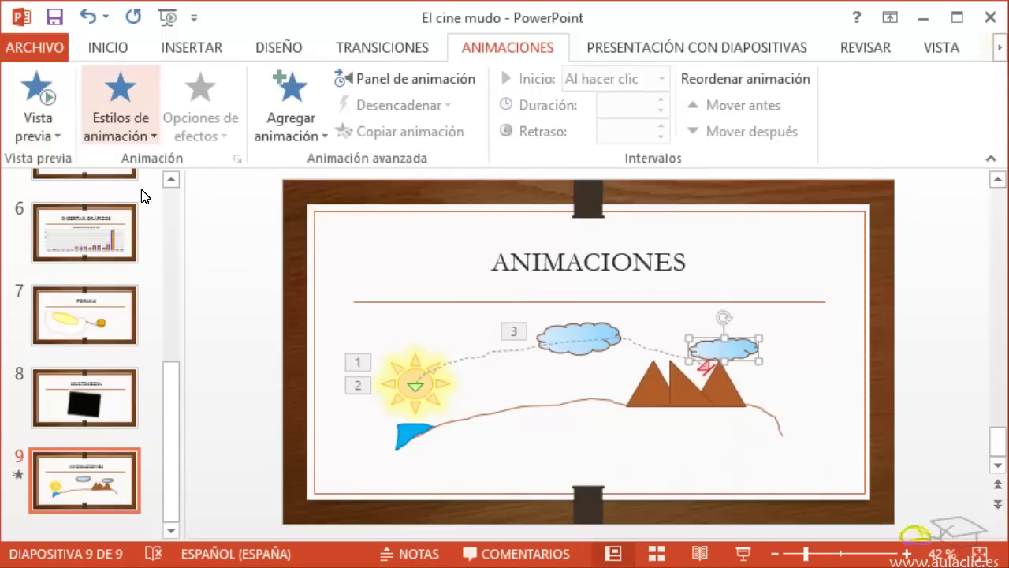
left_click(122, 118)
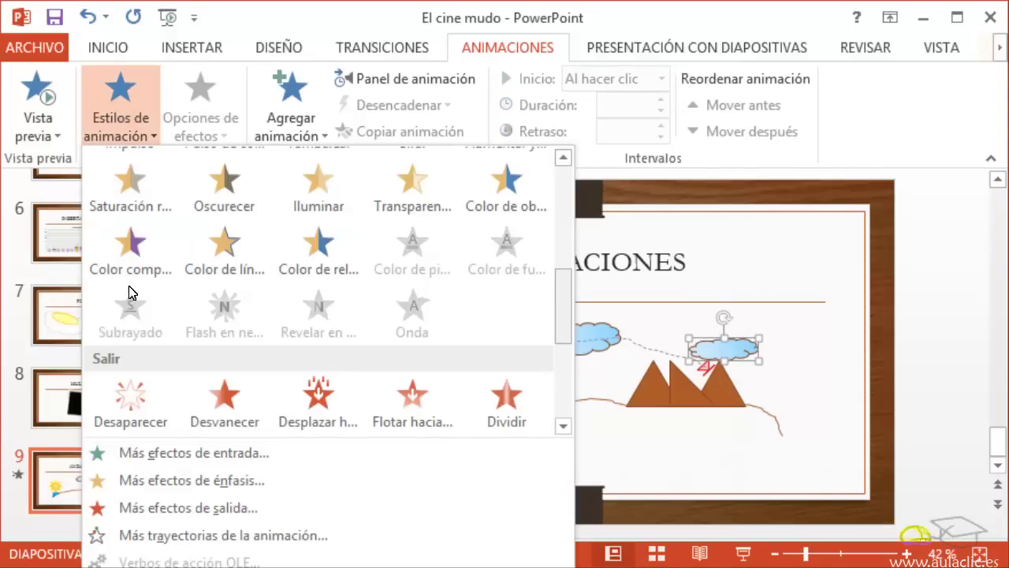
left_click(131, 402)
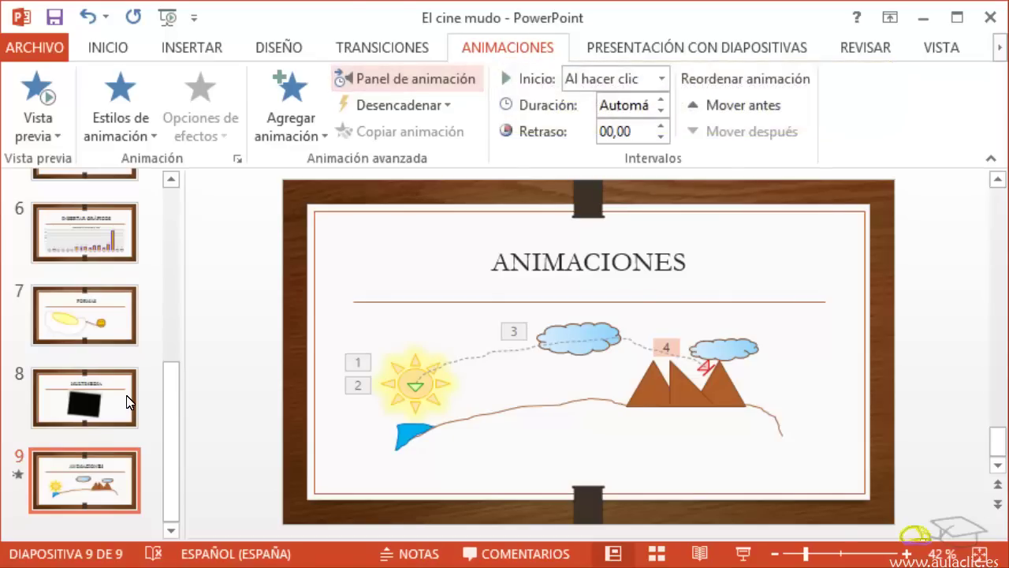
In the Animation Pane, move the 8 Nube exit above 7 Nube and preview the animations.
left_click(395, 82)
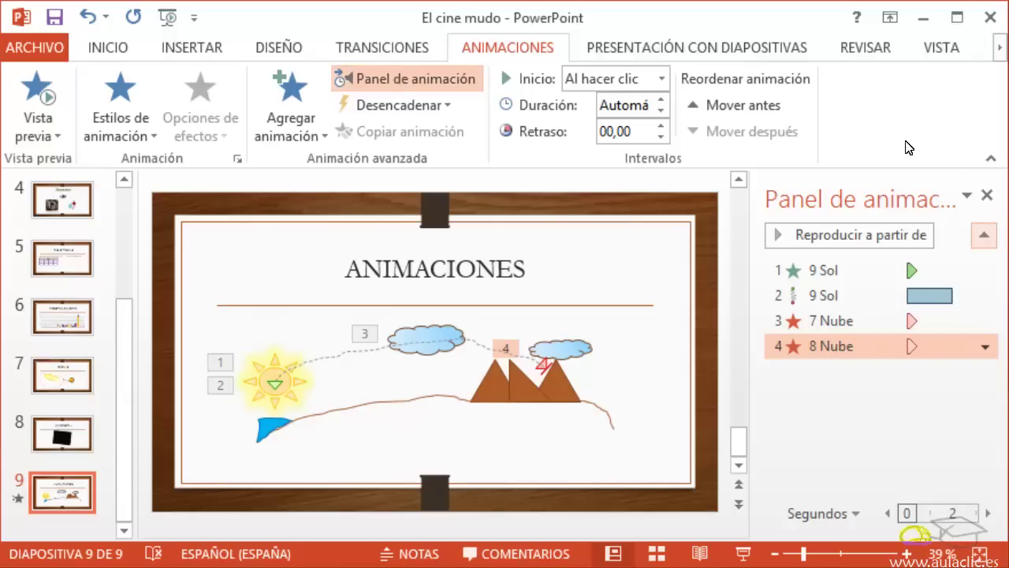
left_click(983, 235)
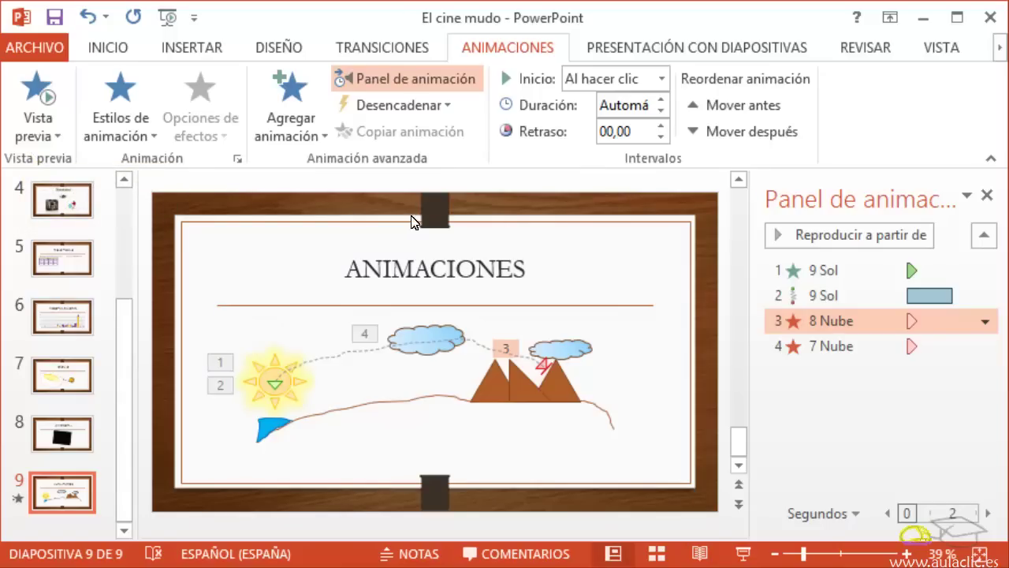
left_click(29, 95)
Give the 7 Nube exit a 01,00 duration and start it after the previous animation.
left_click(426, 338)
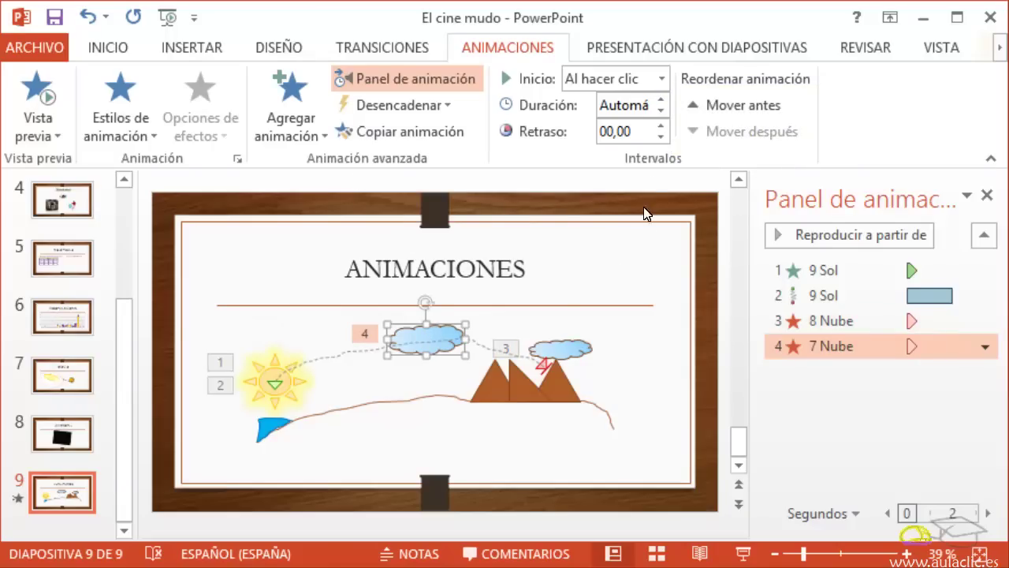
left_click(660, 100)
left_click(660, 100)
left_click(661, 100)
left_click(661, 101)
left_click(661, 101)
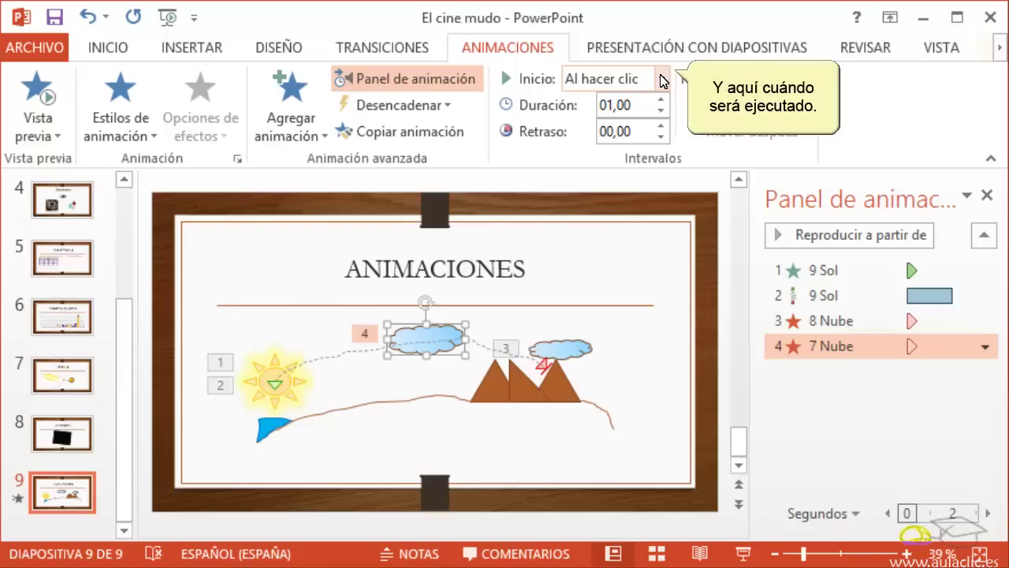
left_click(661, 79)
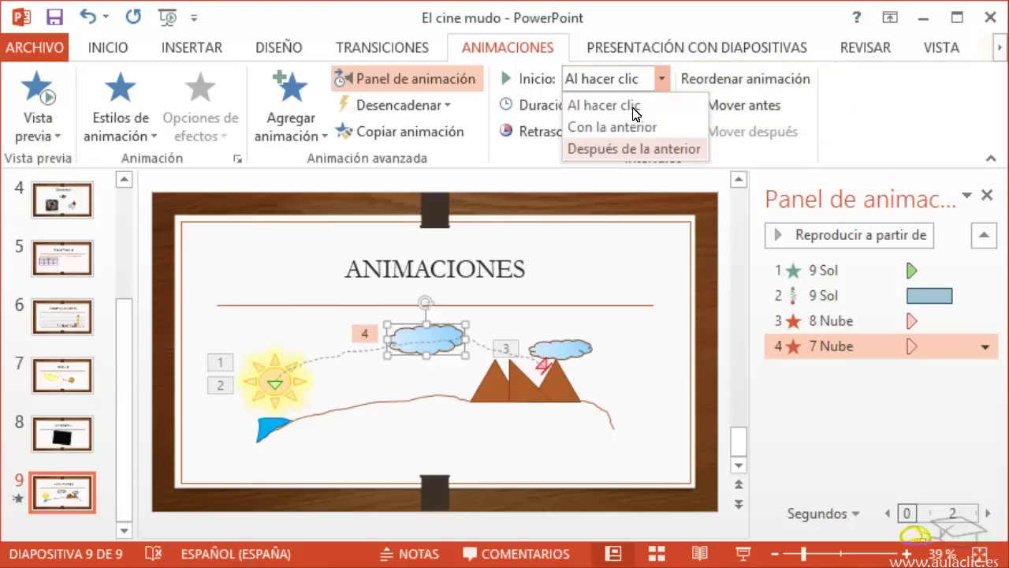
left_click(631, 148)
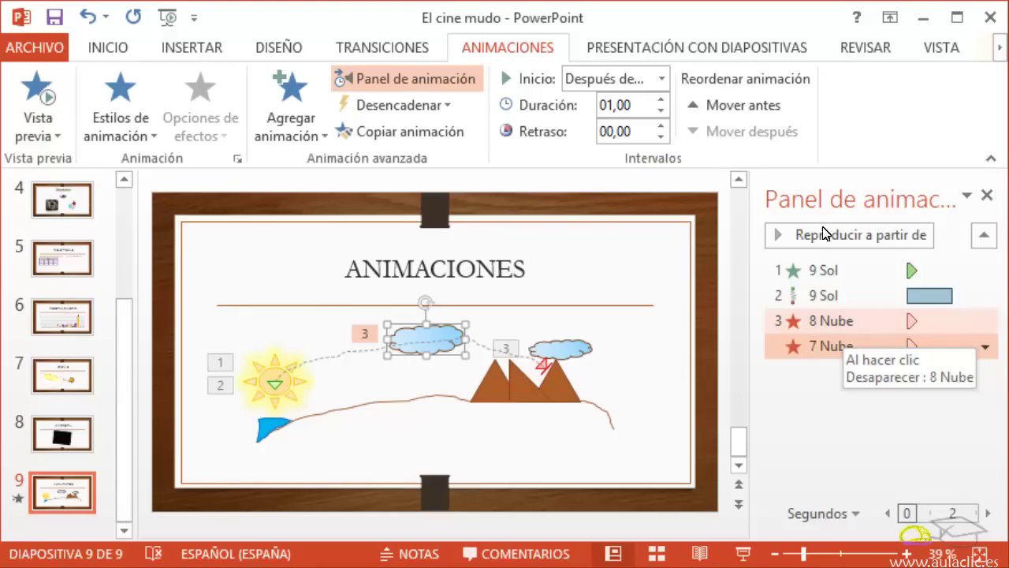
Set the 8 Nube exit to start after the previous animation with a 1-second duration.
left_click(846, 325)
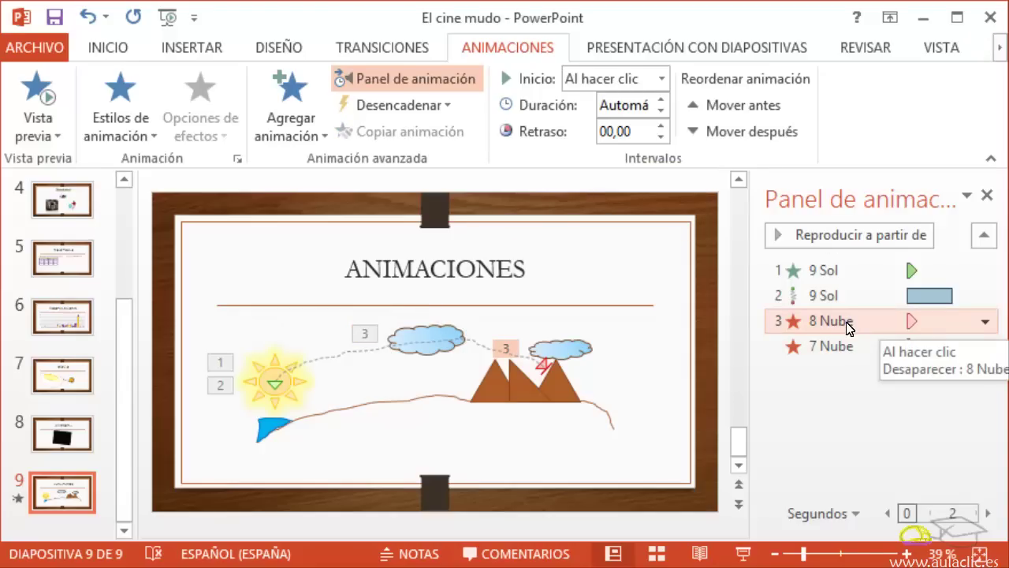
left_click(661, 78)
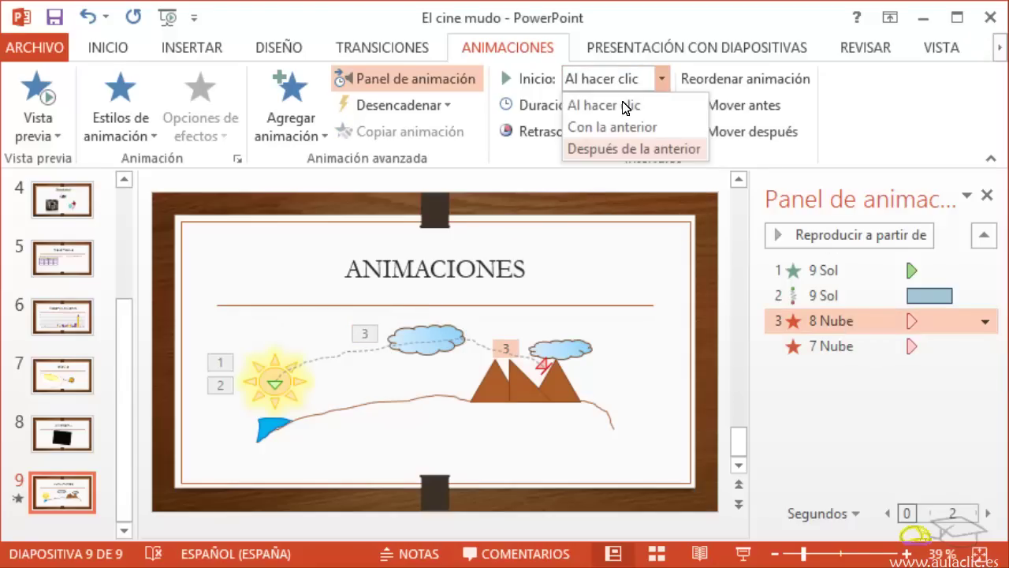
left_click(618, 149)
left_click(661, 100)
left_click(661, 100)
left_click(661, 100)
left_click(660, 100)
left_click(660, 100)
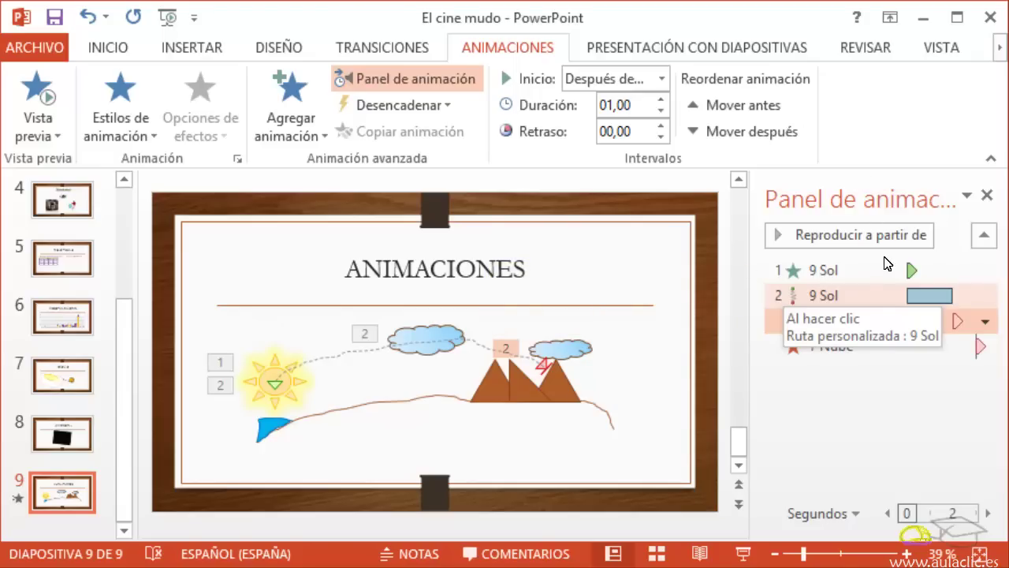
Set the 9 Sol motion path to start after the previous animation, then preview the sequence.
left_click(889, 296)
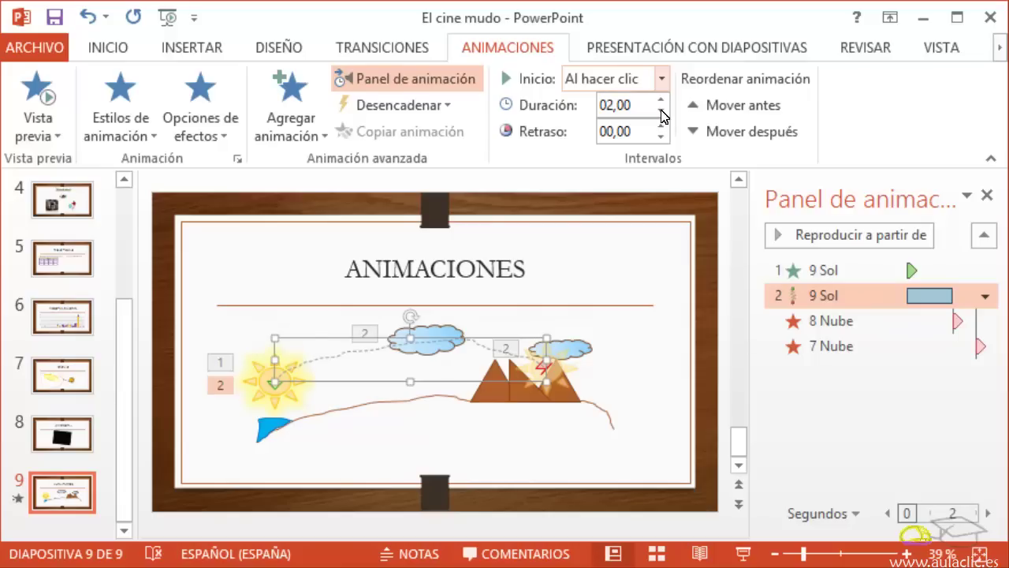
left_click(660, 79)
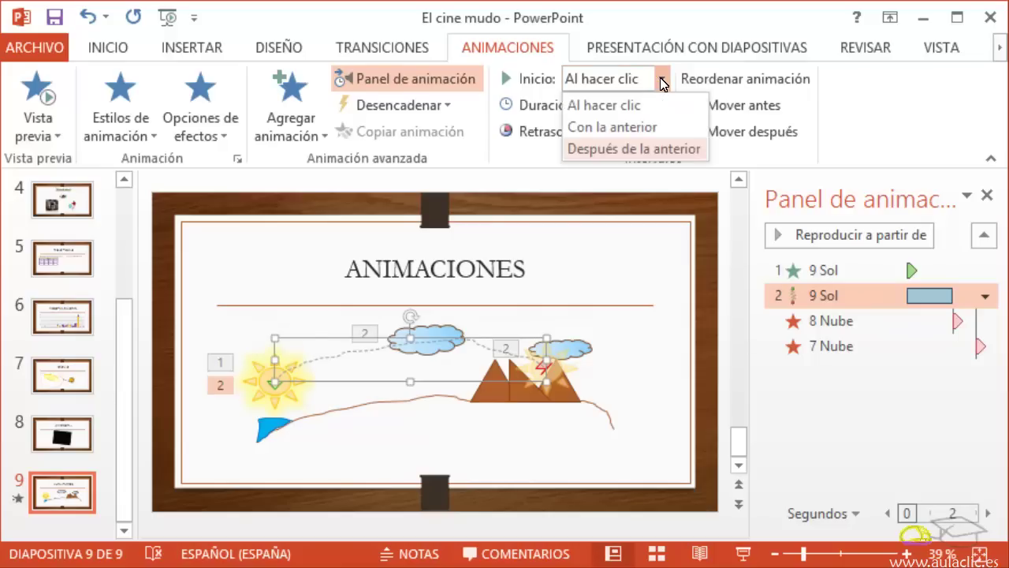
left_click(627, 142)
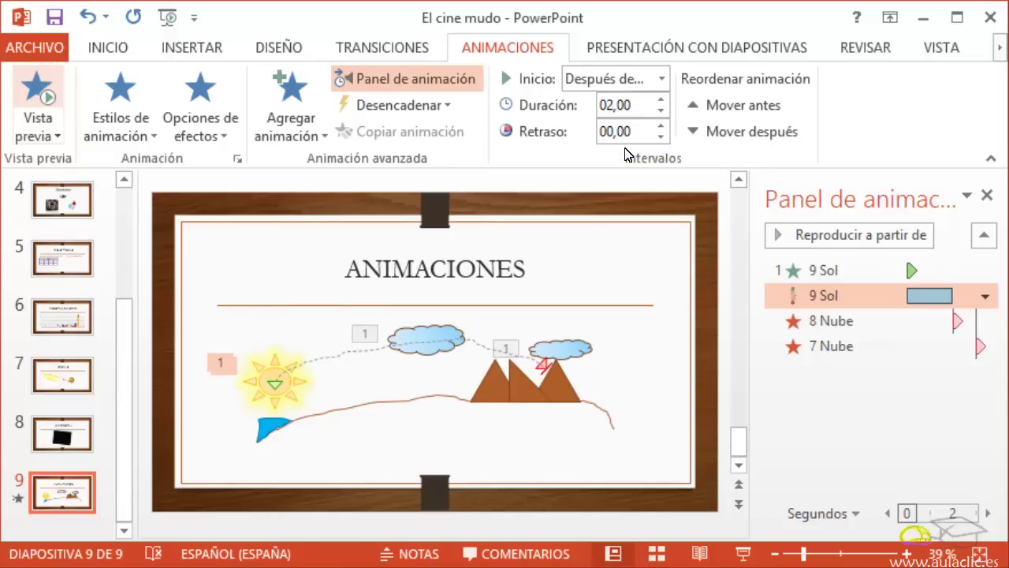
left_click(39, 97)
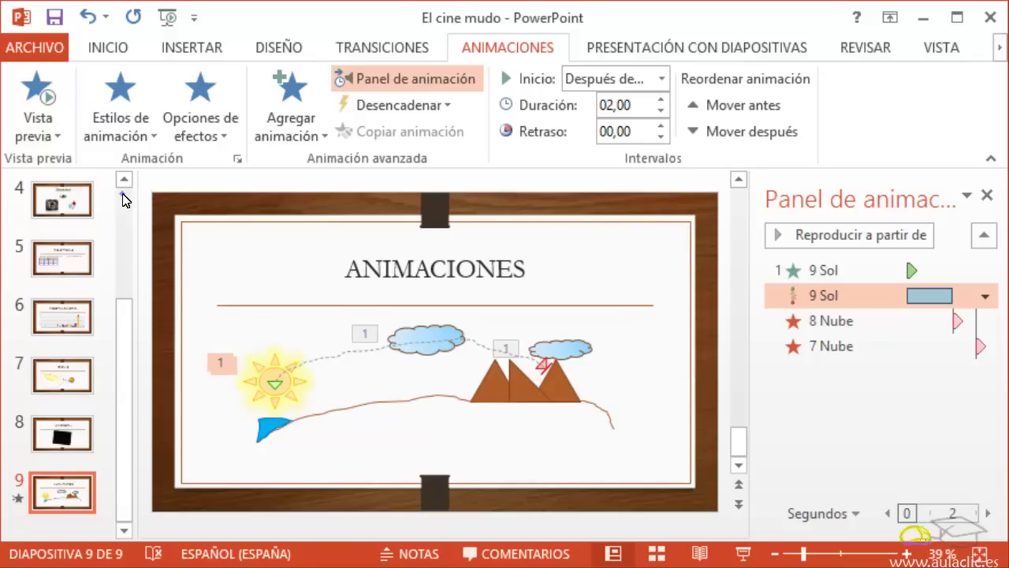
scroll(124, 200, "up", 5)
Give slide 1 the Barras aleatorias transition with the Horizontal effect option.
left_click(60, 207)
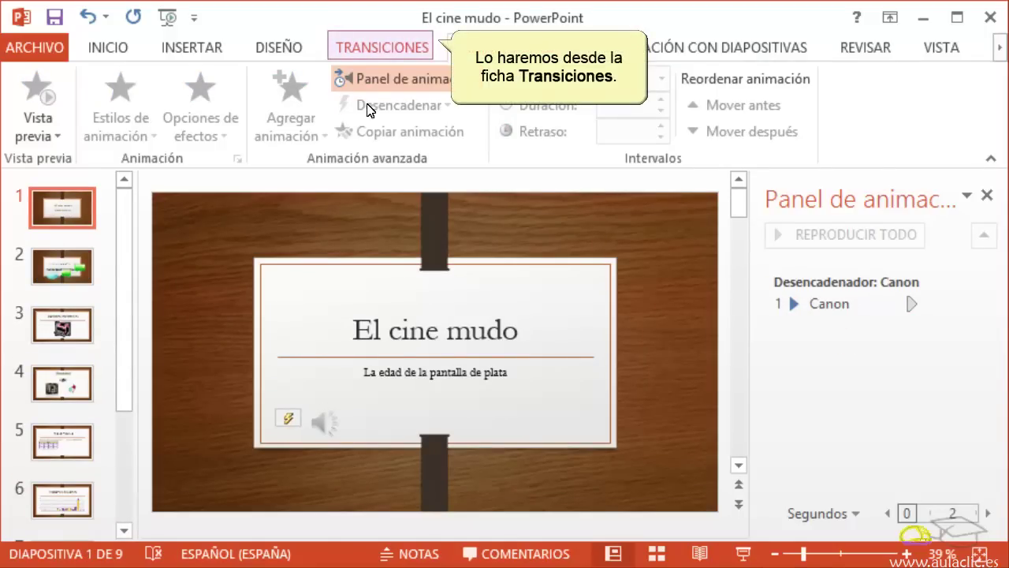
left_click(383, 48)
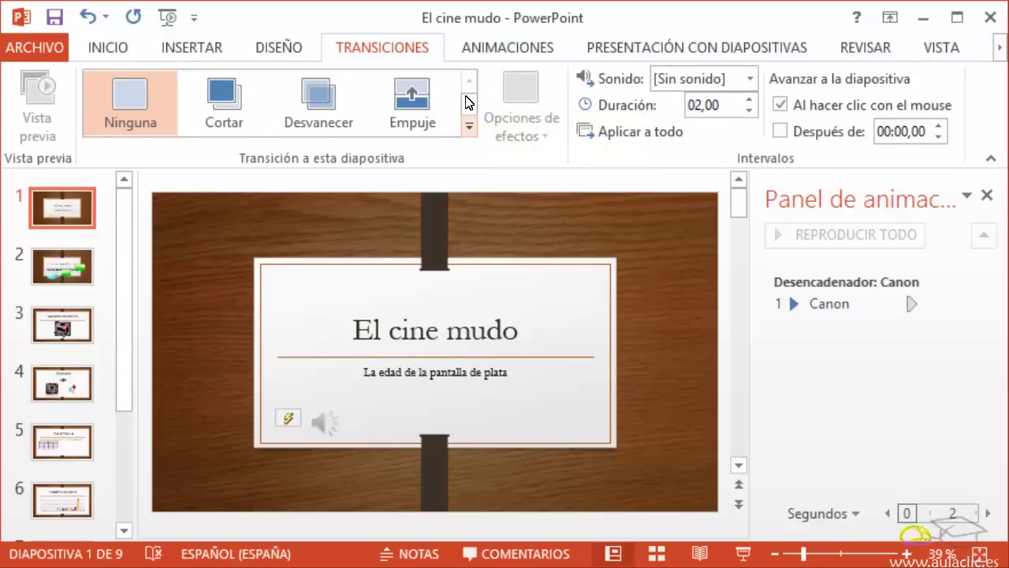
left_click(469, 130)
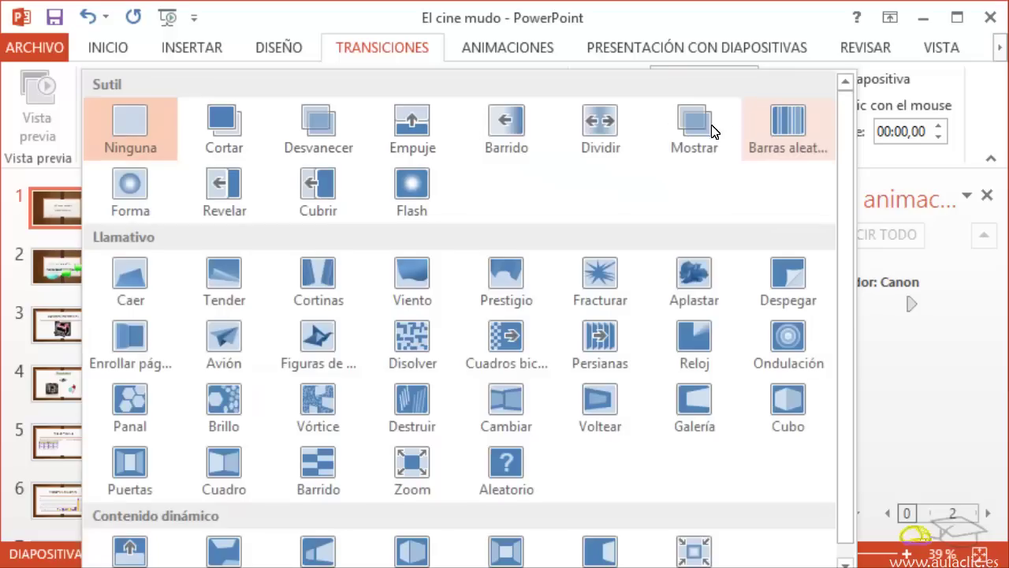
left_click(785, 126)
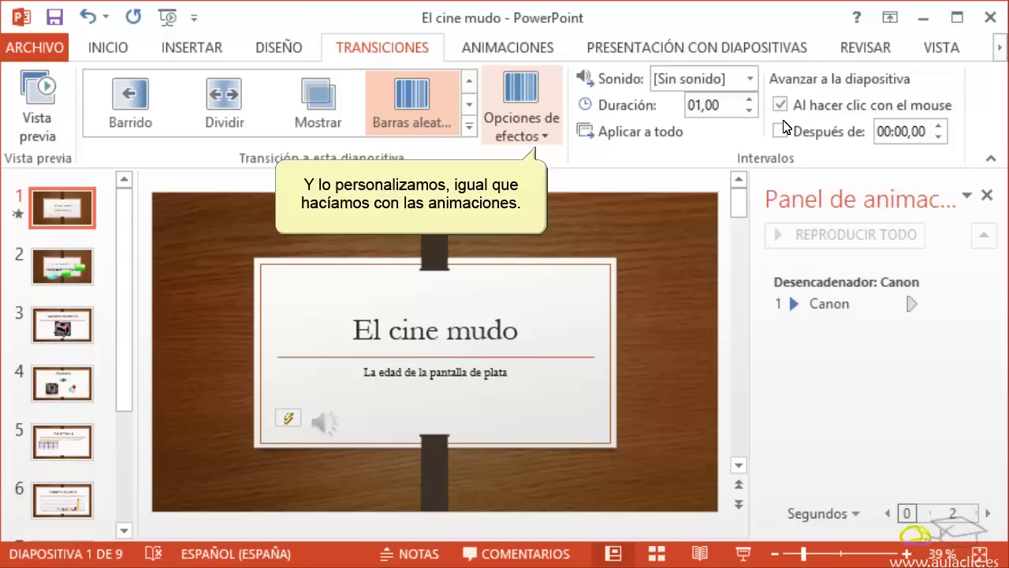
left_click(520, 107)
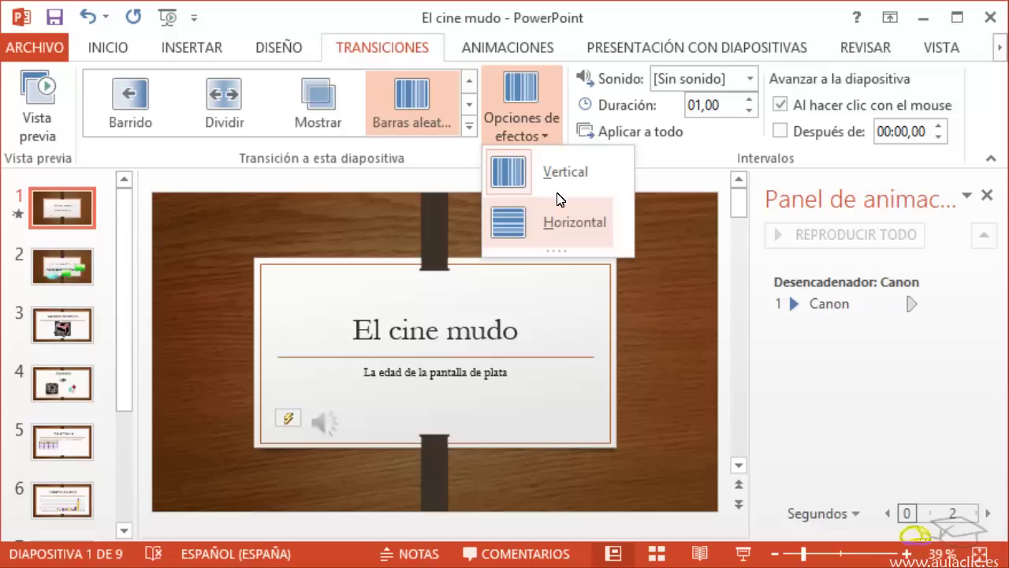
left_click(558, 224)
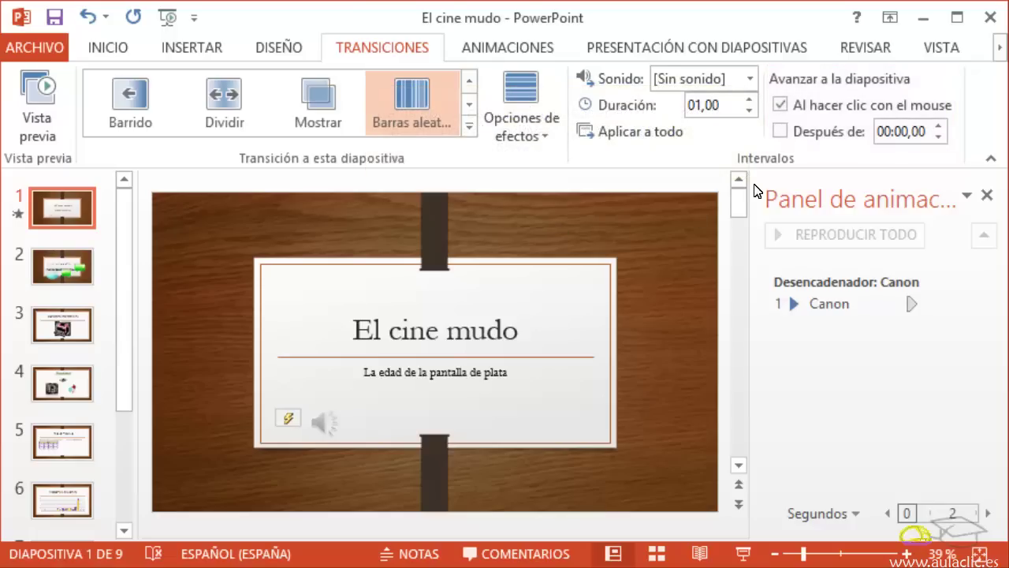
Set slides to auto-advance after 00:05,00 and apply the transition to all slides.
left_click(780, 131)
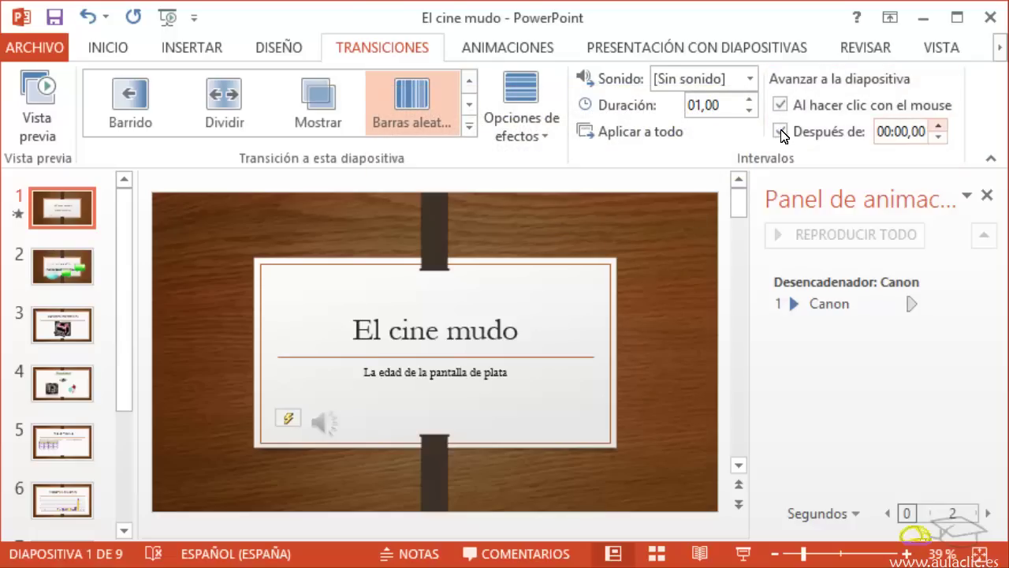
left_click(938, 127)
left_click(938, 128)
left_click(938, 128)
left_click(938, 127)
left_click(938, 128)
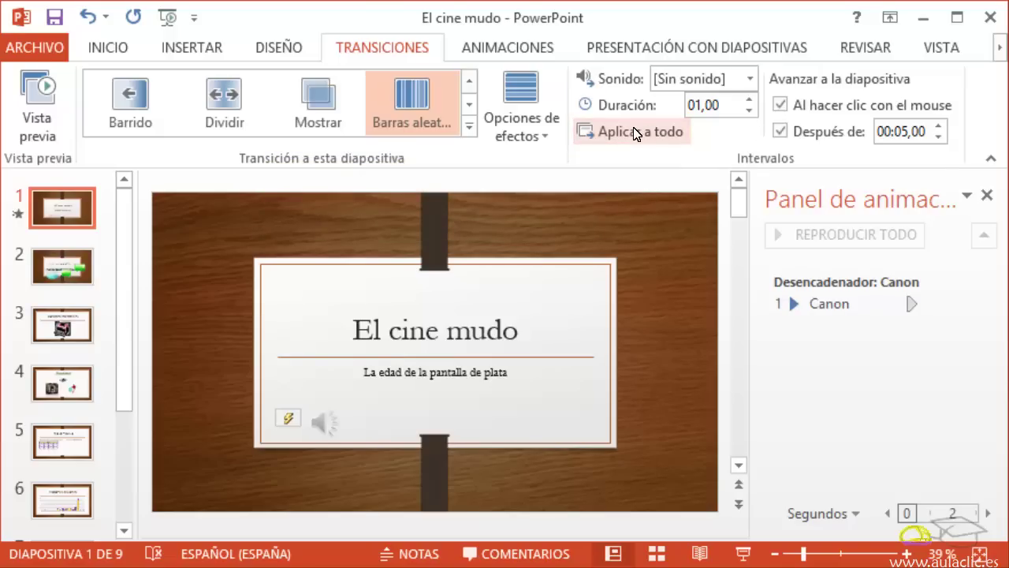
left_click(635, 133)
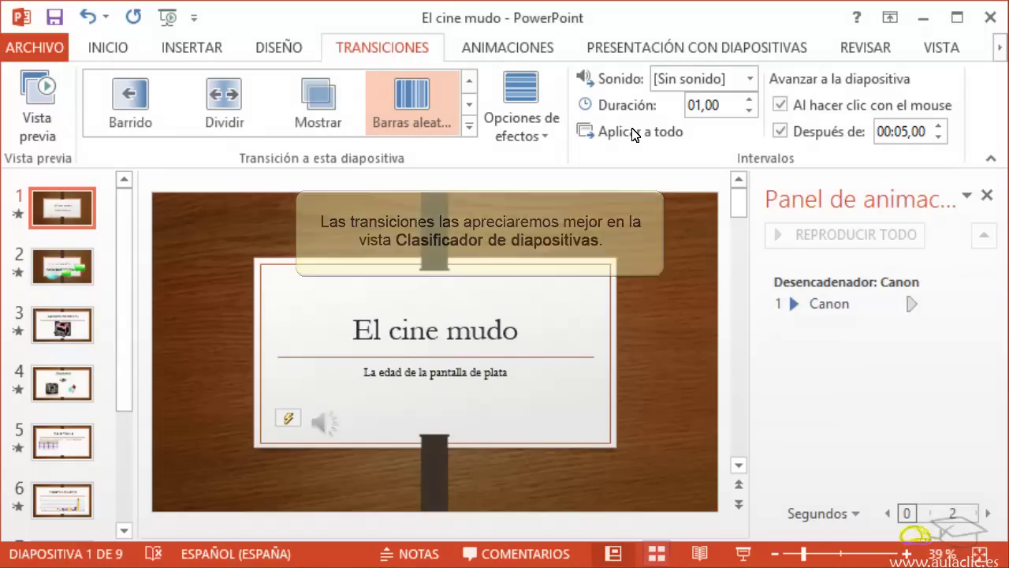
Switch to Slide Sorter view to see all nine slides with their 00:05 timings.
left_click(655, 553)
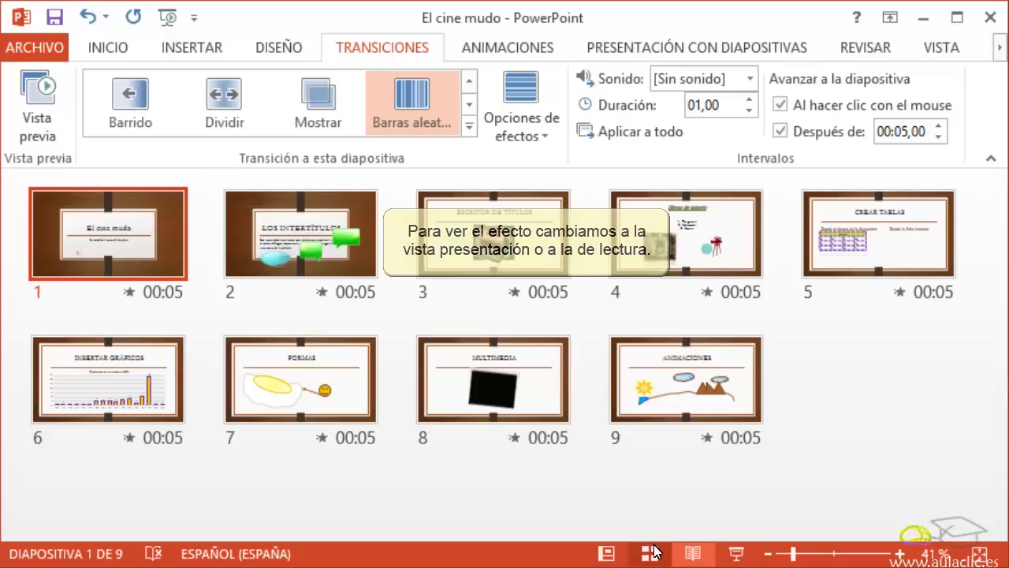
Play the presentation in Reading View, advancing through Los intertítulos and Escritor de títulos to Obras de interés.
left_click(692, 552)
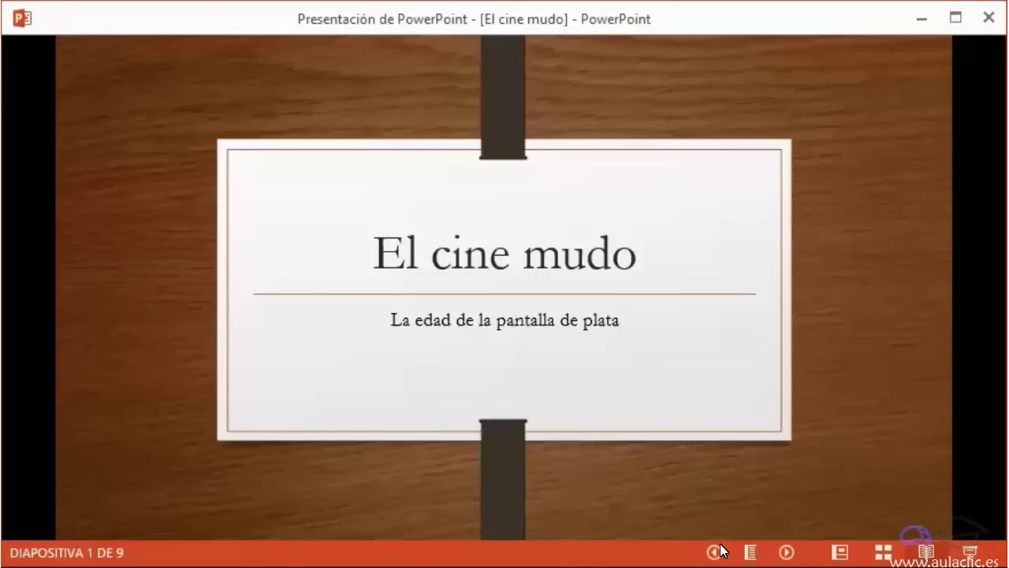
key("Right")
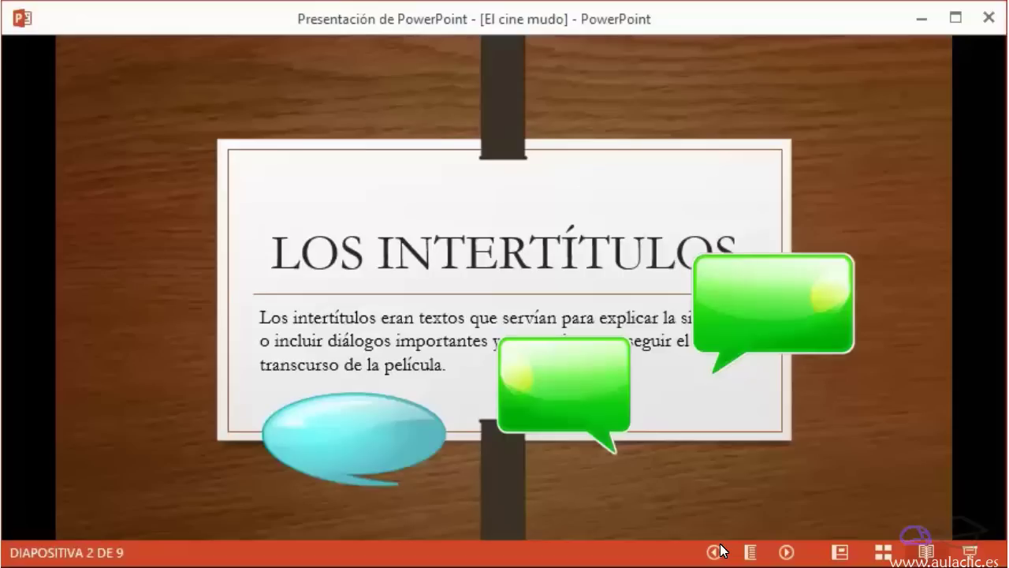
key("Right")
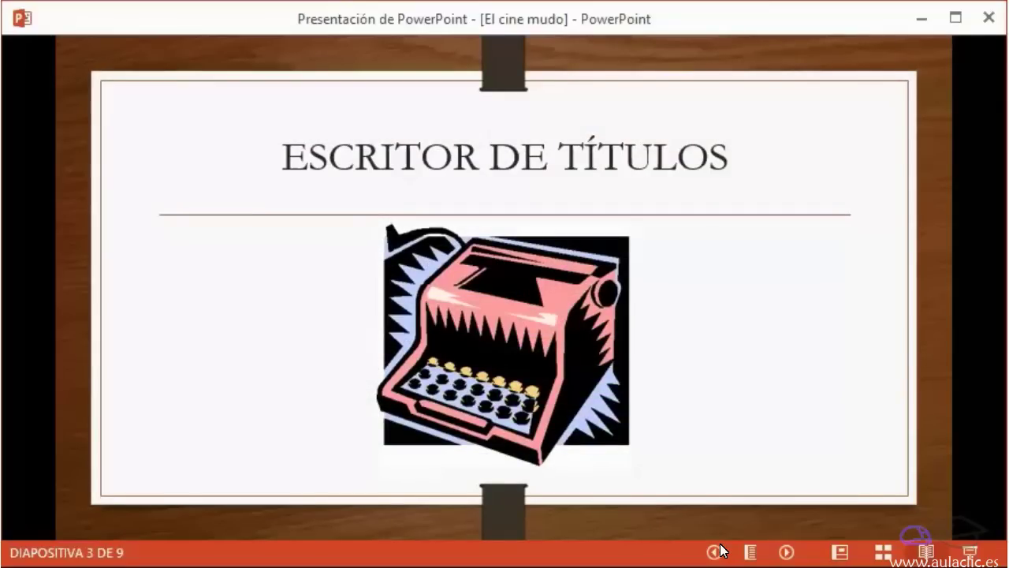
key("Right")
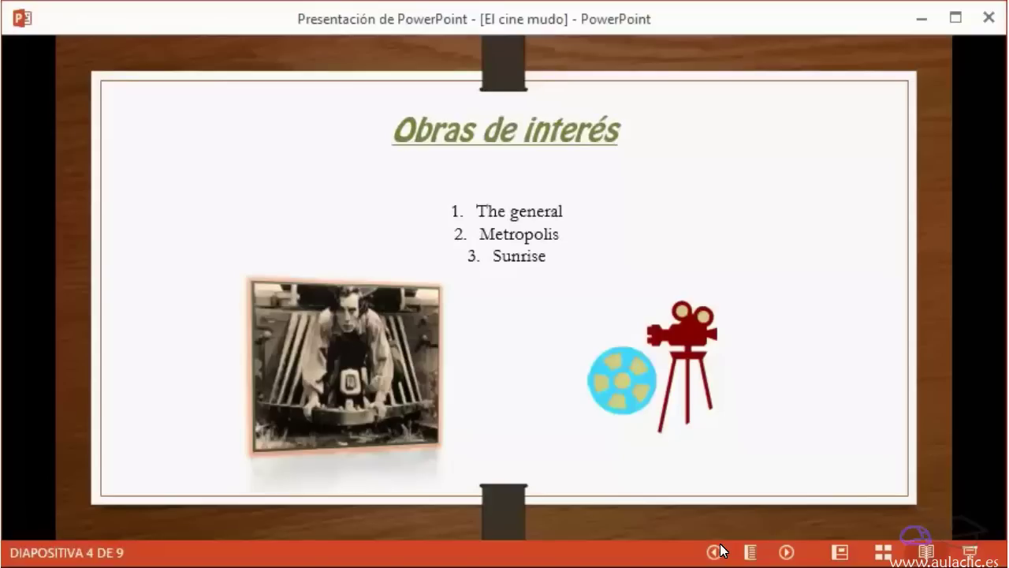
left_click(839, 551)
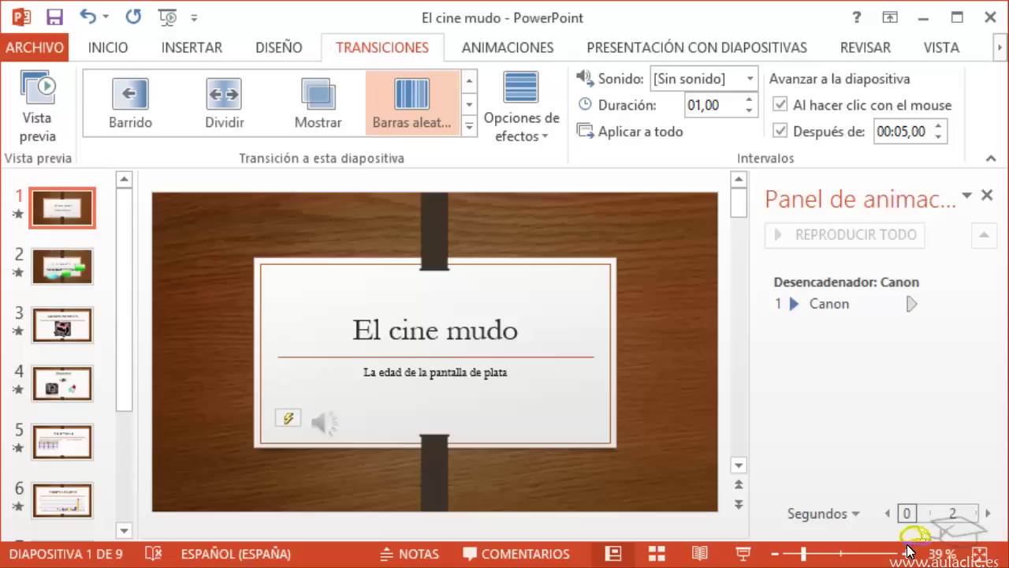